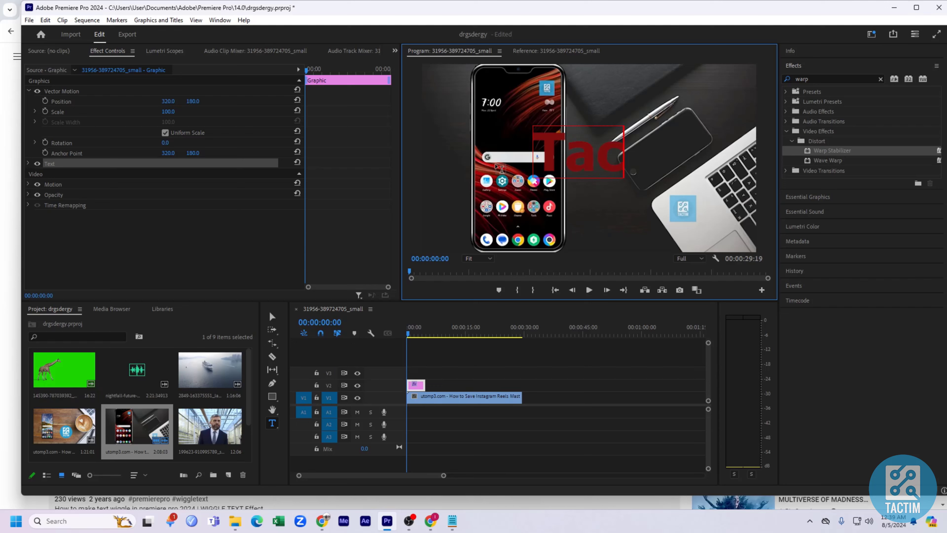
Step: Finish the title text as "Tactim", enlarge it and place it beside the phone in the upper part of the frame
{"action": "type", "text": "ti"}
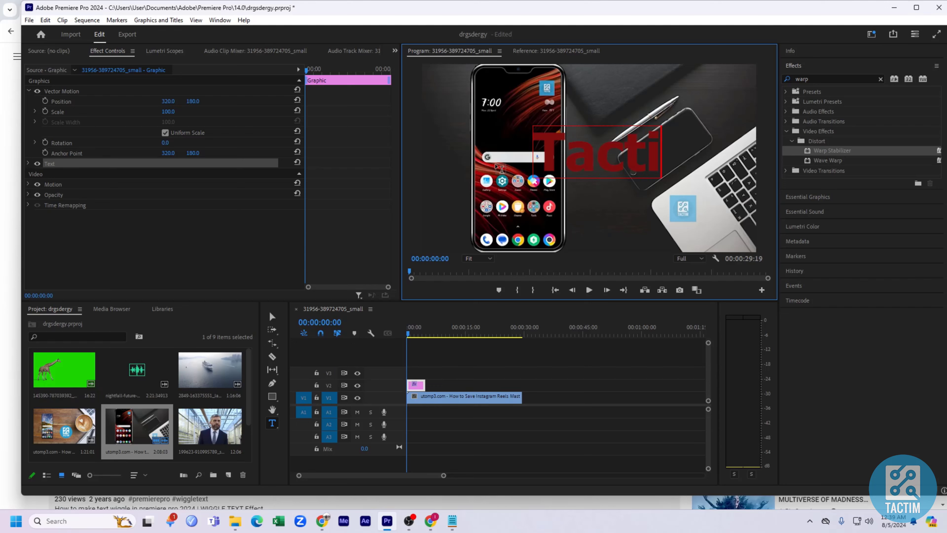
{"action": "type", "text": "m"}
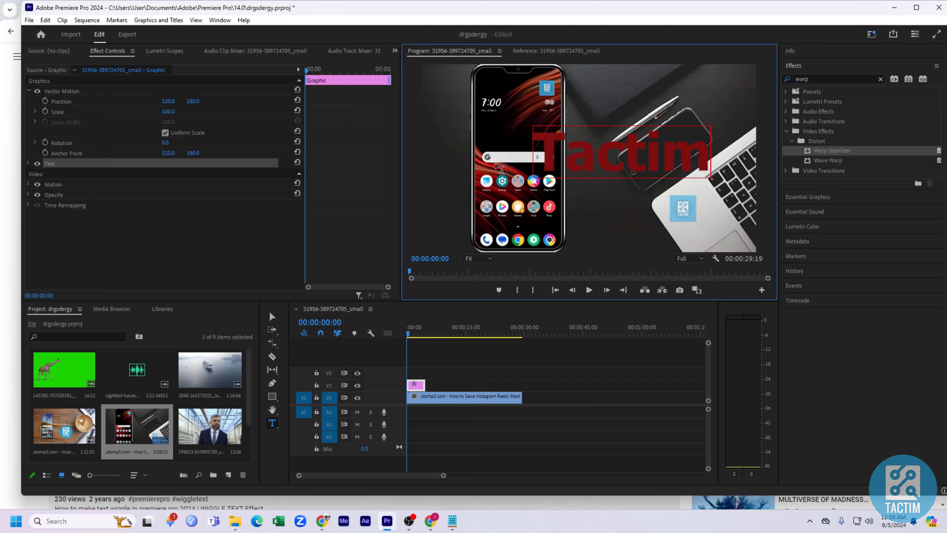
{"action": "left_click", "coordinate": [279, 317]}
{"action": "left_click_drag", "start_coordinate": [711, 177], "coordinate": [749, 187]}
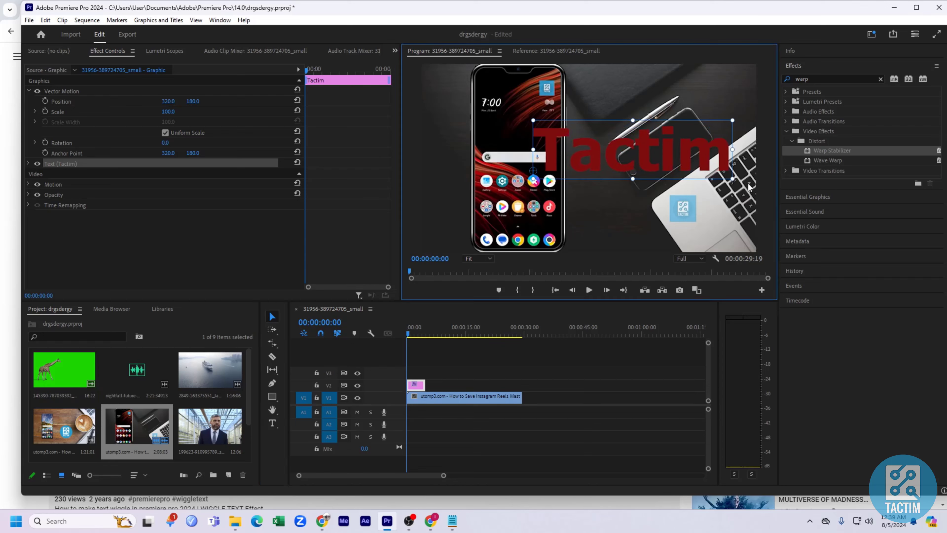
{"action": "left_click_drag", "start_coordinate": [705, 164], "coordinate": [726, 138]}
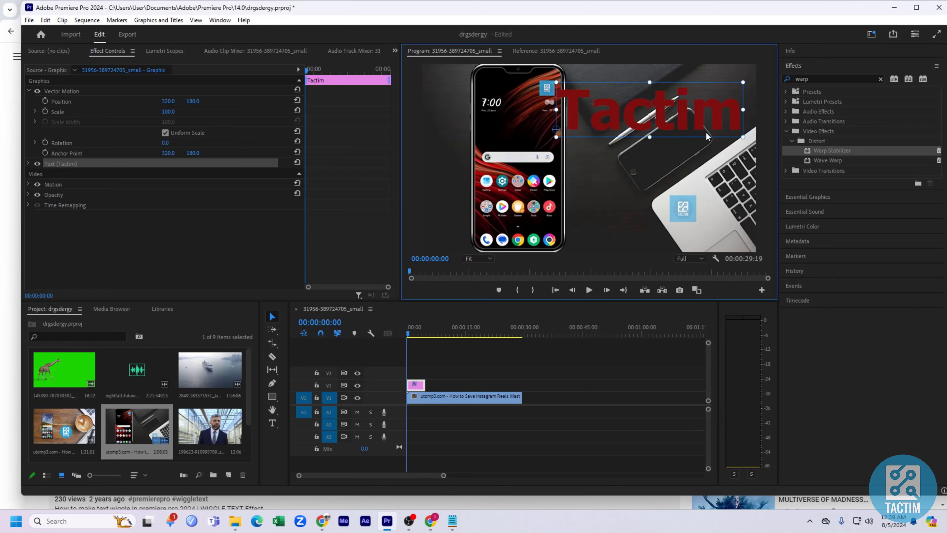
{"action": "left_click_drag", "start_coordinate": [668, 118], "coordinate": [688, 110]}
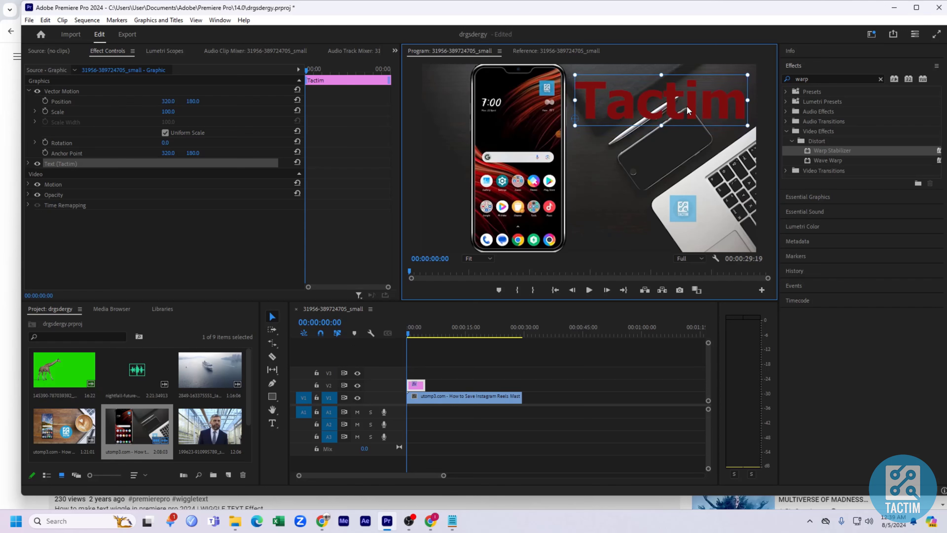
Step: Apply the Turbulent Displace effect to the Tactim title clip and extend the clip to the end of the video clip below
{"action": "left_click", "coordinate": [881, 78]}
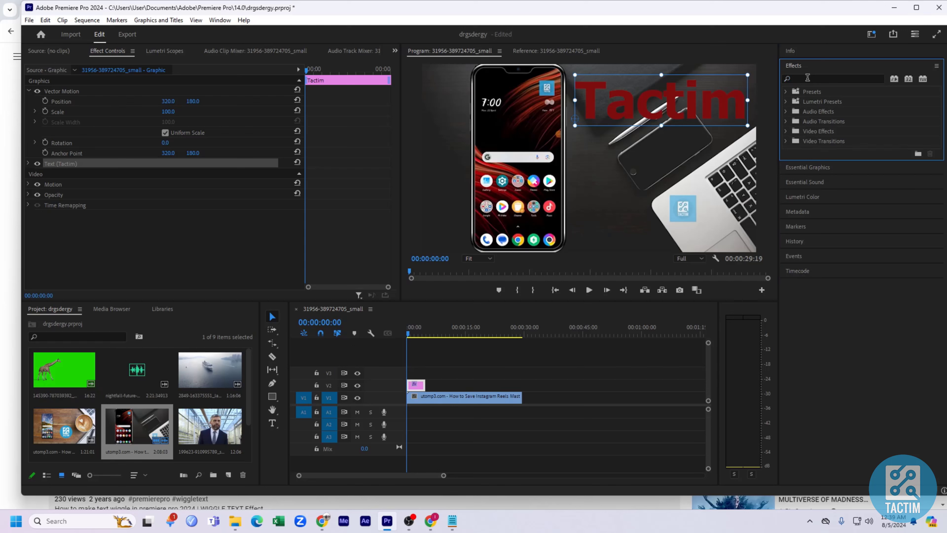
{"action": "left_click", "coordinate": [807, 79]}
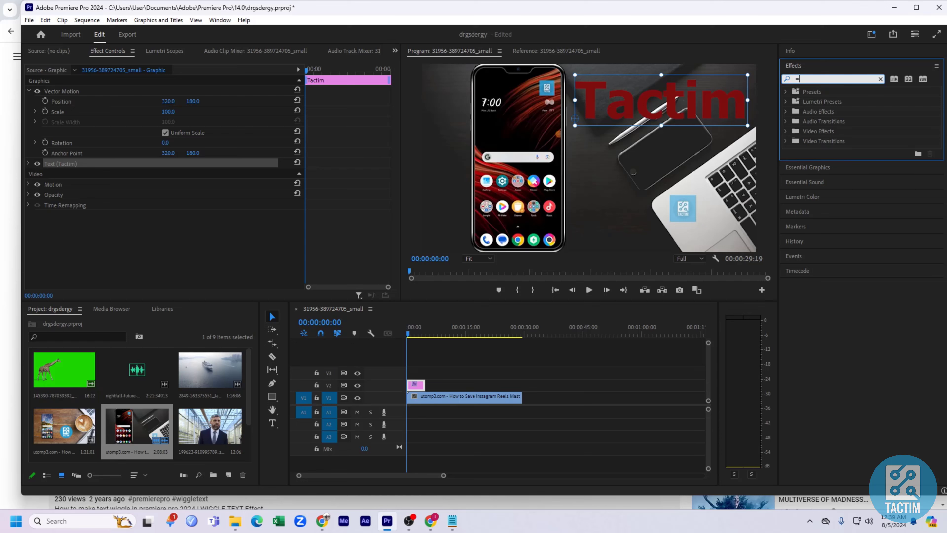
{"action": "type", "text": "turb"}
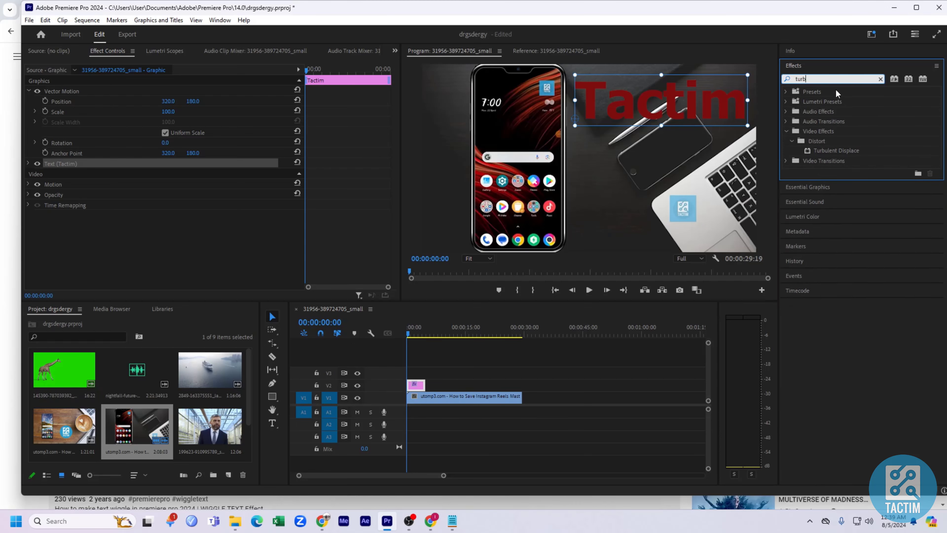
{"action": "left_click", "coordinate": [843, 152]}
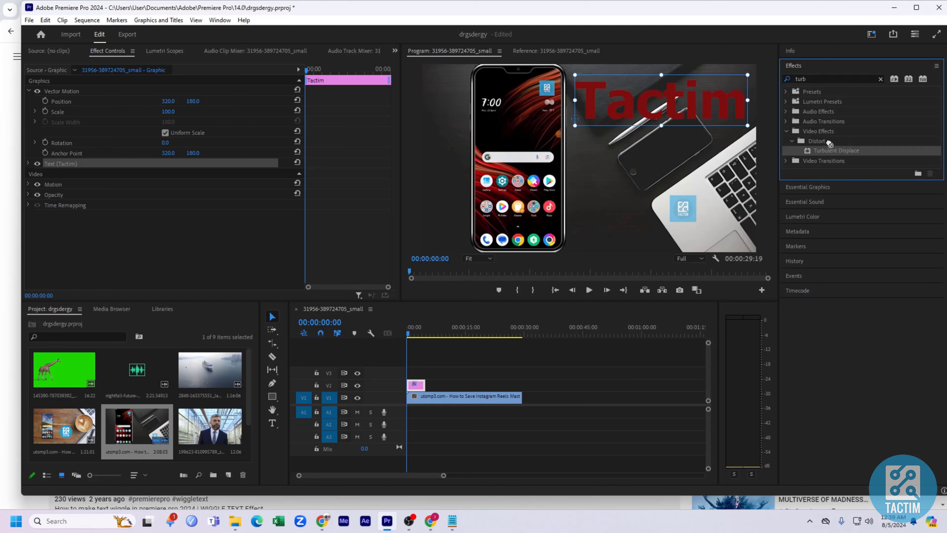
{"action": "left_click_drag", "start_coordinate": [514, 334], "coordinate": [518, 390]}
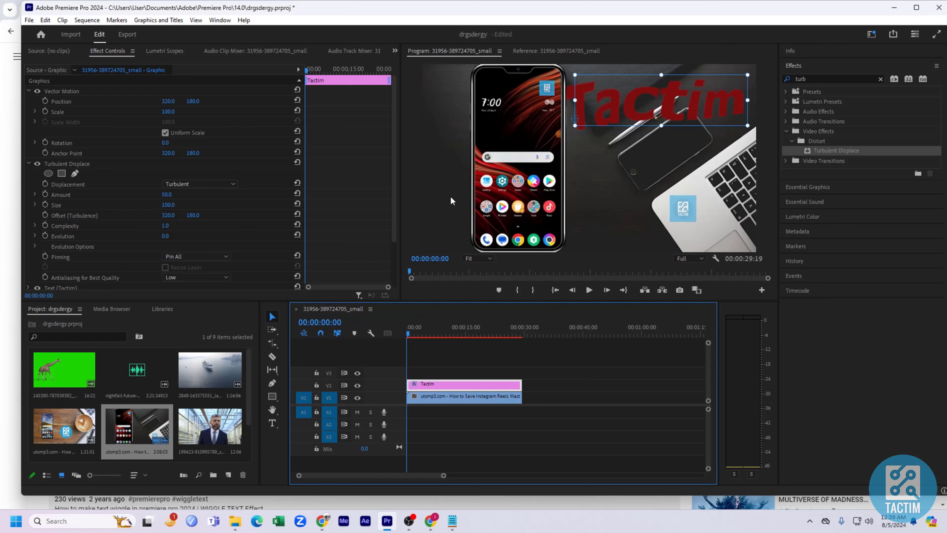
Step: Try the Bulge and Twist displacement types on the title and set the displacement back to Turbulent
{"action": "left_click", "coordinate": [207, 188]}
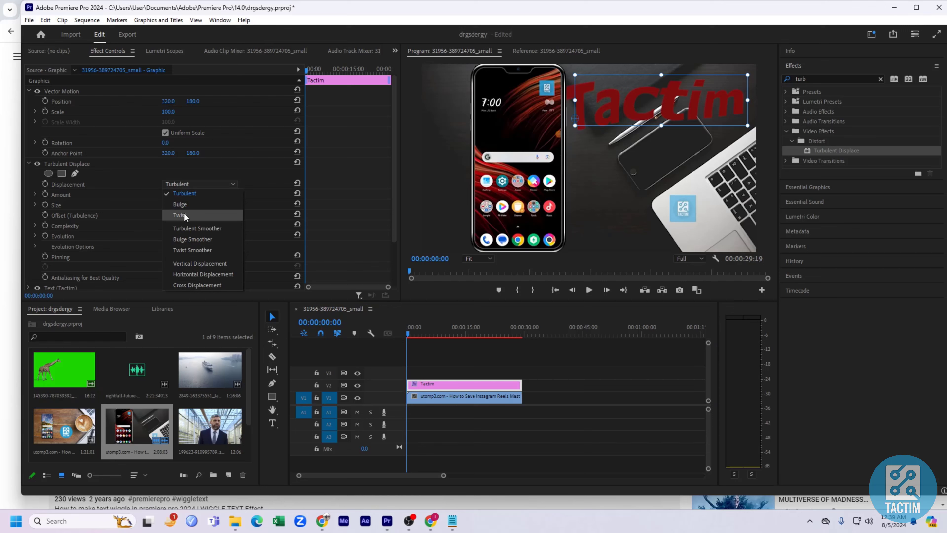
{"action": "left_click", "coordinate": [215, 206]}
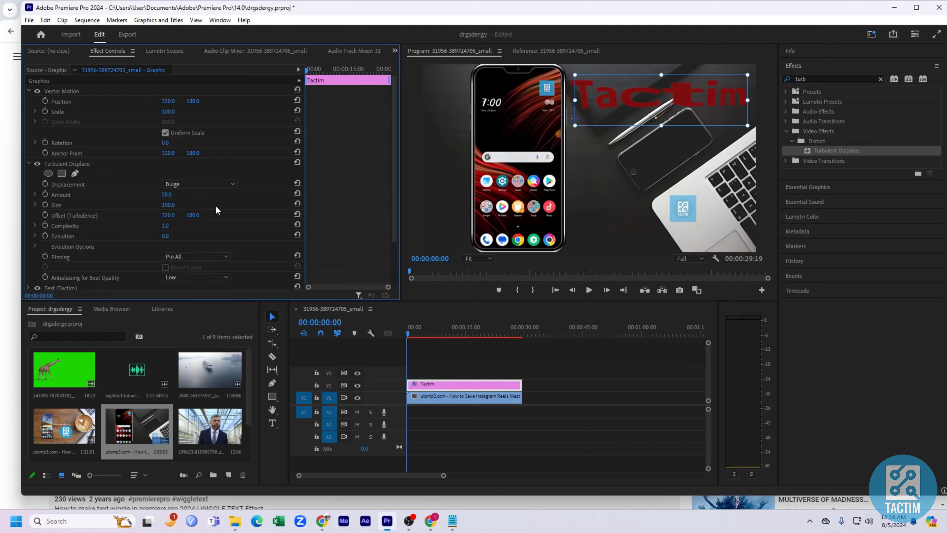
{"action": "left_click", "coordinate": [203, 183]}
{"action": "left_click", "coordinate": [204, 219]}
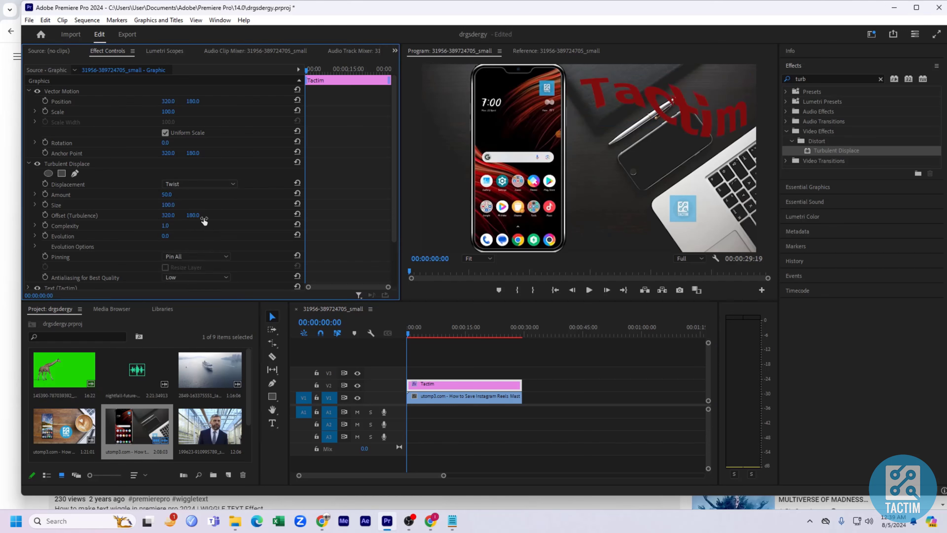
{"action": "left_click", "coordinate": [204, 184]}
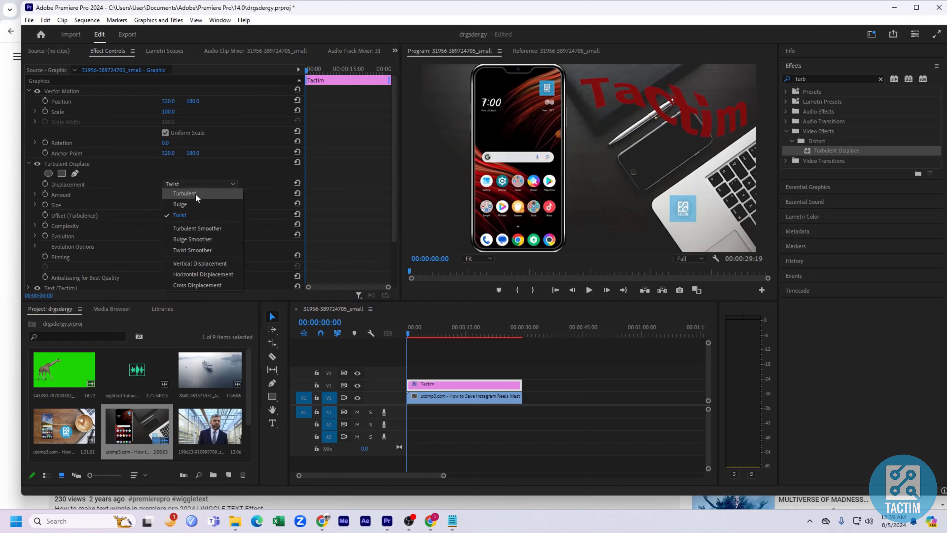
{"action": "left_click", "coordinate": [194, 194]}
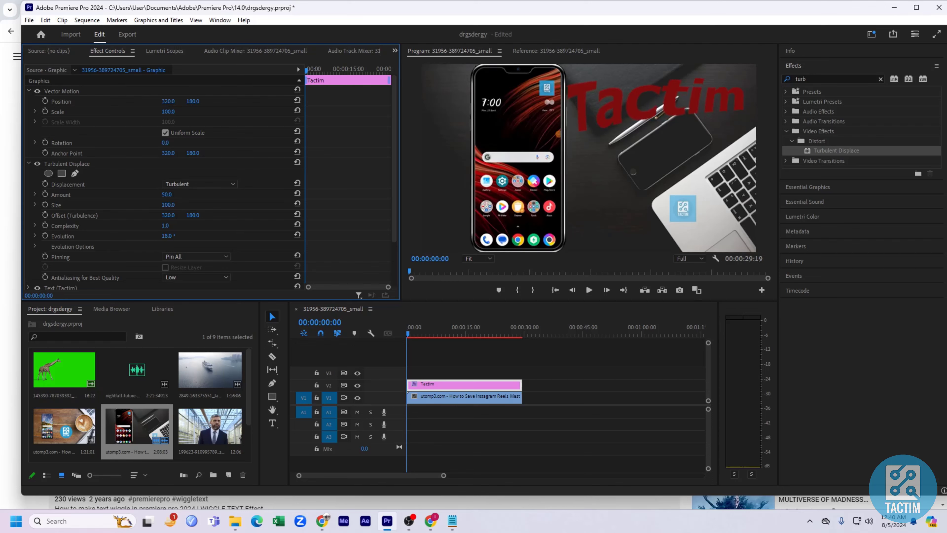
Step: Keyframe the Turbulent Displace Evolution at 1x63.0° at the clip's start and at a lower value at 00:00:11:04
{"action": "left_click_drag", "start_coordinate": [165, 236], "coordinate": [236, 236]}
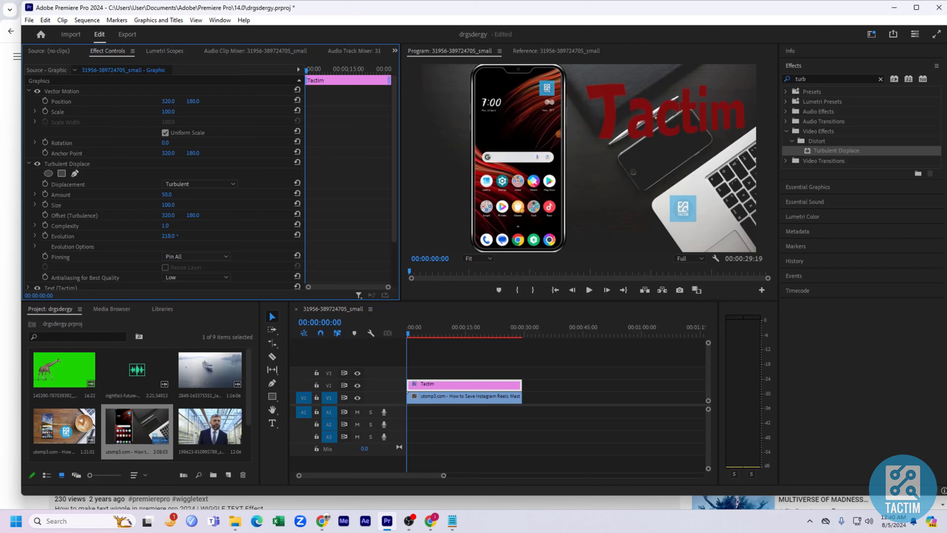
{"action": "left_click", "coordinate": [46, 235]}
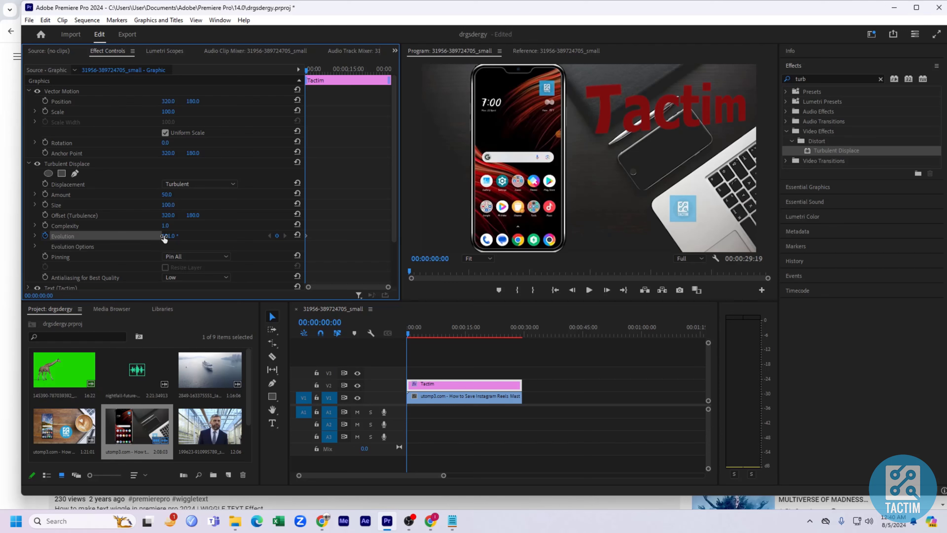
{"action": "left_click_drag", "start_coordinate": [164, 236], "coordinate": [246, 236]}
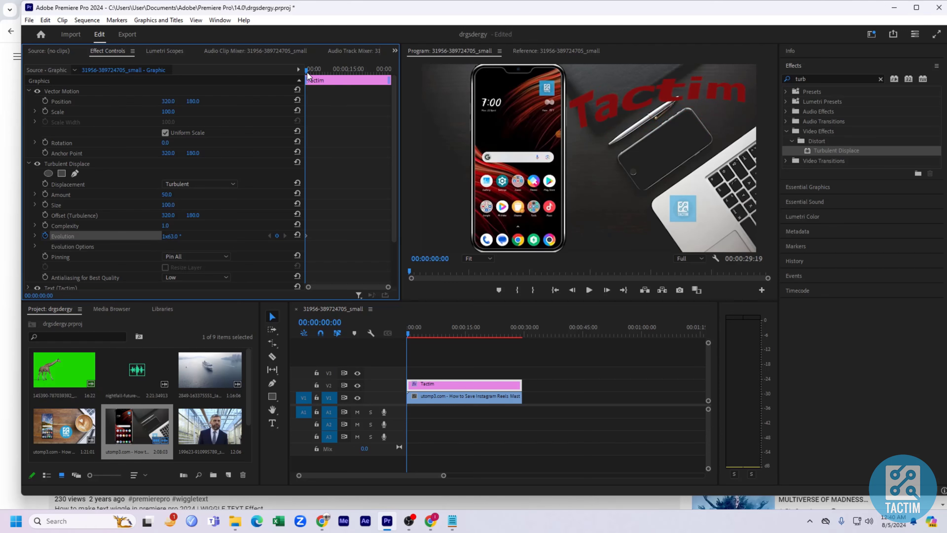
{"action": "left_click_drag", "start_coordinate": [308, 77], "coordinate": [337, 83]}
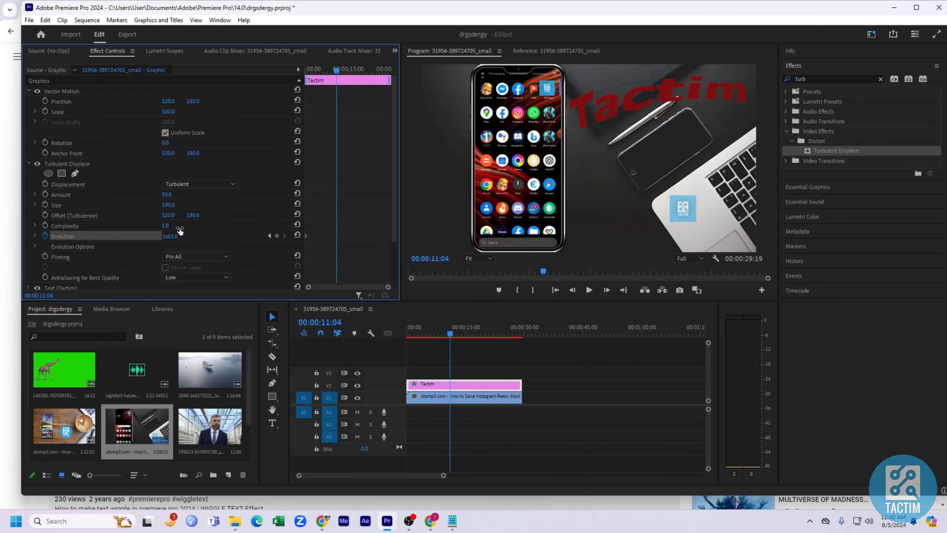
{"action": "left_click_drag", "start_coordinate": [174, 239], "coordinate": [172, 236]}
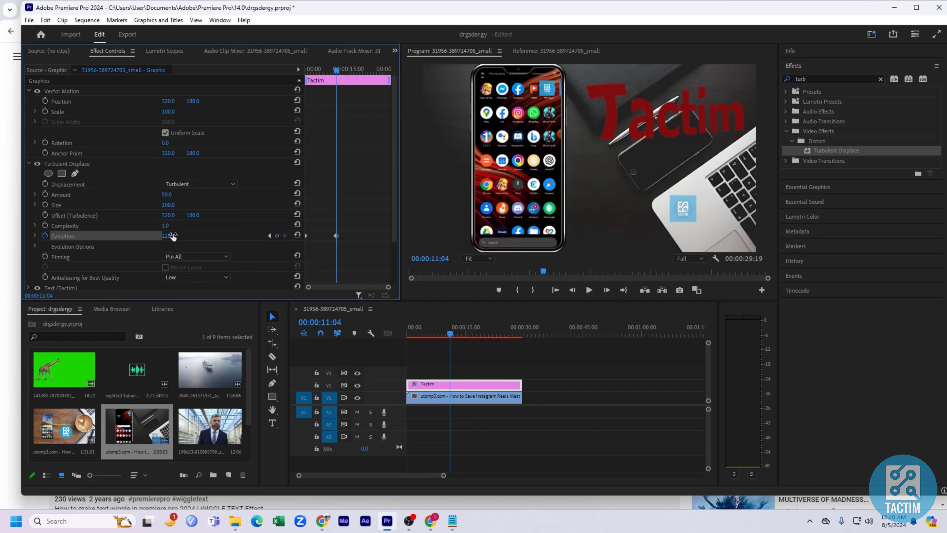
Step: Play the sequence from the beginning to preview the first few seconds of the title's distortion animation
{"action": "left_click", "coordinate": [367, 336]}
{"action": "key", "text": "Home"}
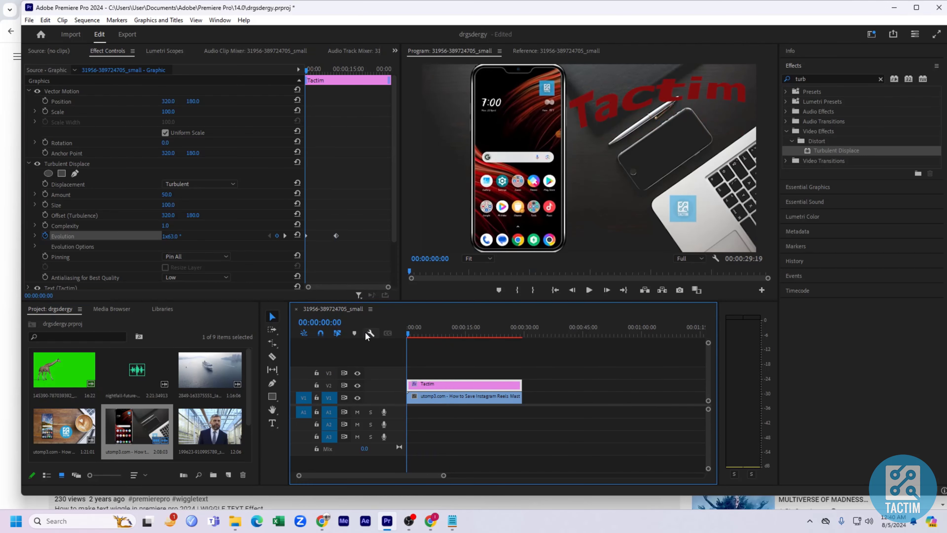
{"action": "key", "text": "space"}
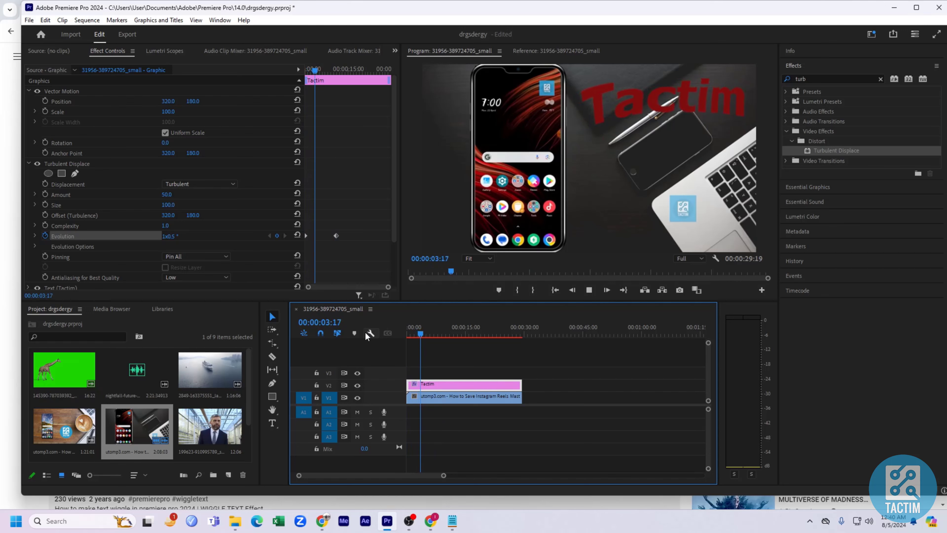
{"action": "key", "text": "space"}
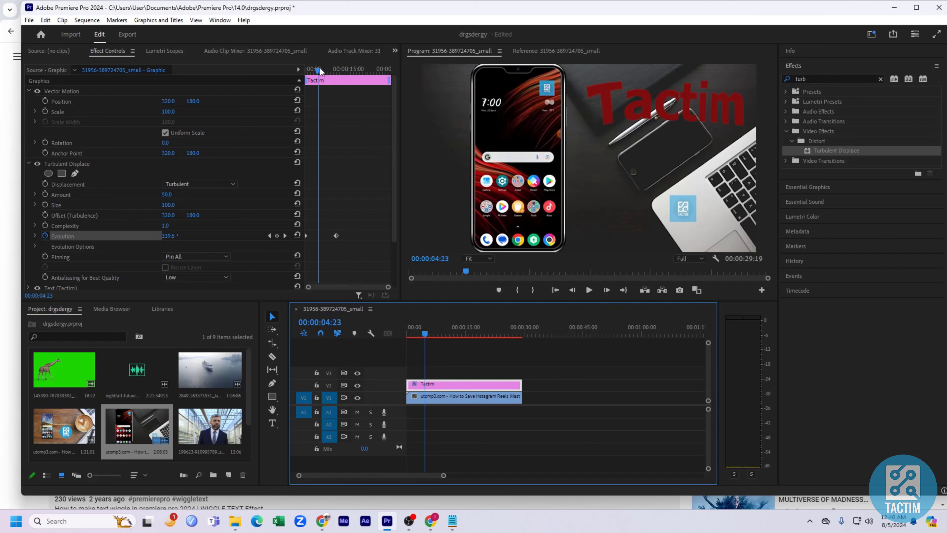
Step: Add intermediate Evolution keyframes at 00:00:02:22, at 00:00:05:14 with 2x314.6°, and at 00:00:08:22 with 279.1°
{"action": "left_click_drag", "start_coordinate": [321, 71], "coordinate": [313, 72]}
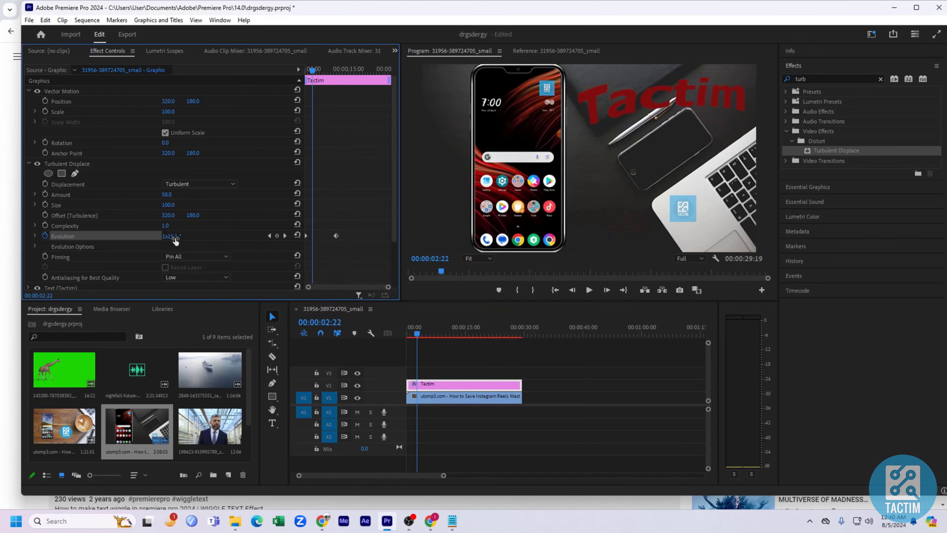
{"action": "left_click_drag", "start_coordinate": [175, 238], "coordinate": [353, 46]}
{"action": "left_click_drag", "start_coordinate": [314, 72], "coordinate": [320, 72]}
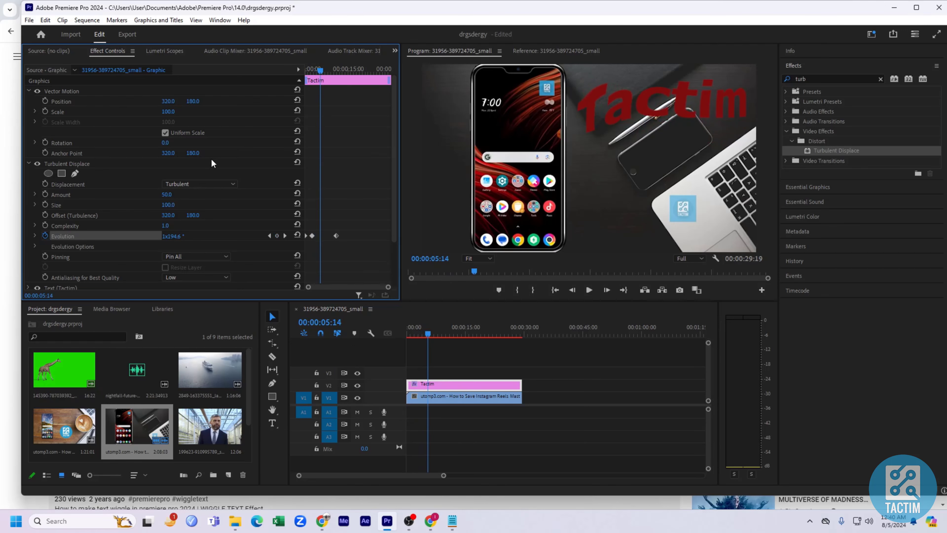
{"action": "left_click_drag", "start_coordinate": [183, 237], "coordinate": [267, 103]}
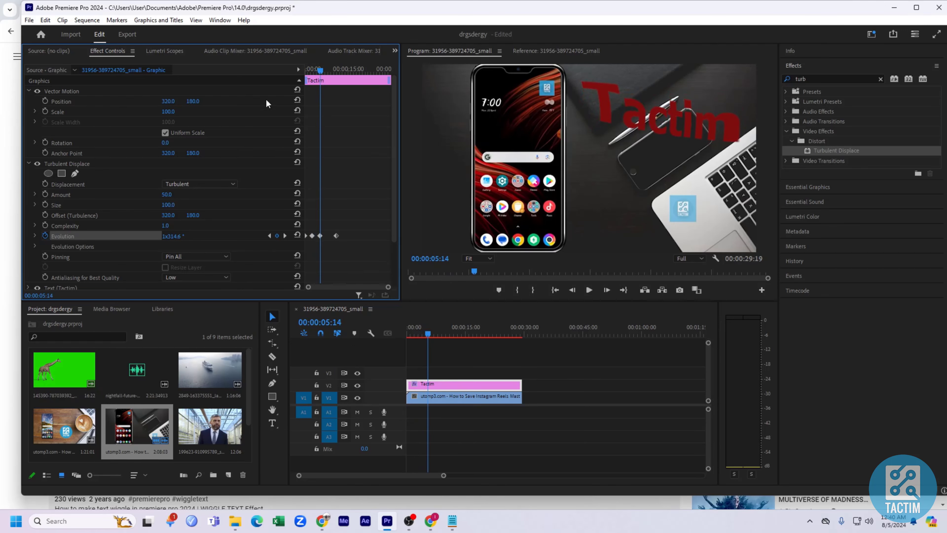
{"action": "left_click", "coordinate": [329, 69]}
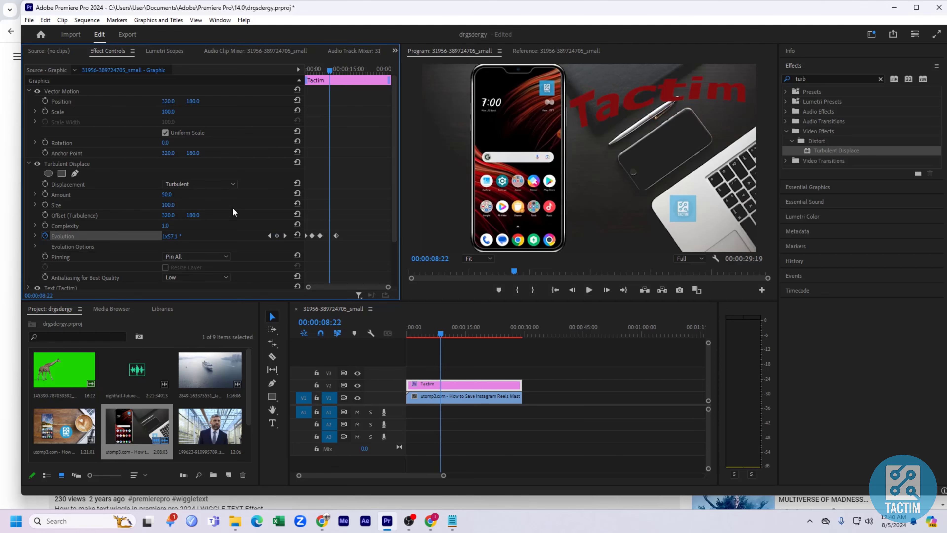
{"action": "left_click_drag", "start_coordinate": [166, 237], "coordinate": [415, 183]}
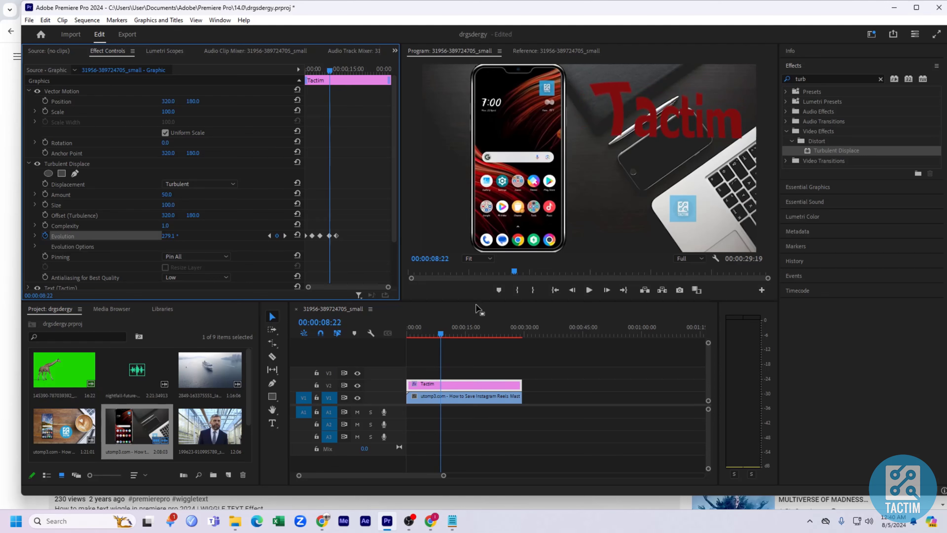
Step: Preview the title animation with the added Evolution keyframes from the start and return the playhead to 00:00:00:00
{"action": "left_click_drag", "start_coordinate": [442, 330], "coordinate": [408, 330]}
{"action": "left_click", "coordinate": [589, 290]}
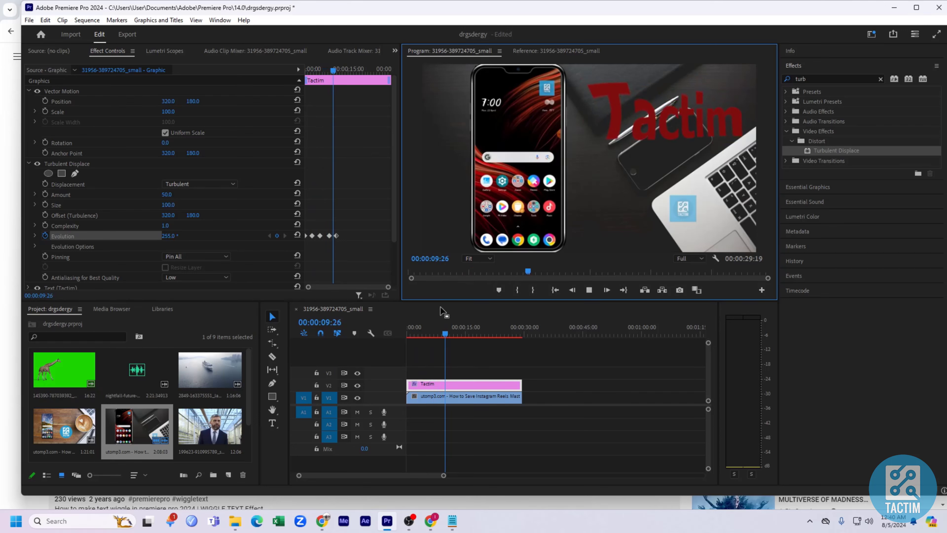
{"action": "left_click", "coordinate": [408, 334]}
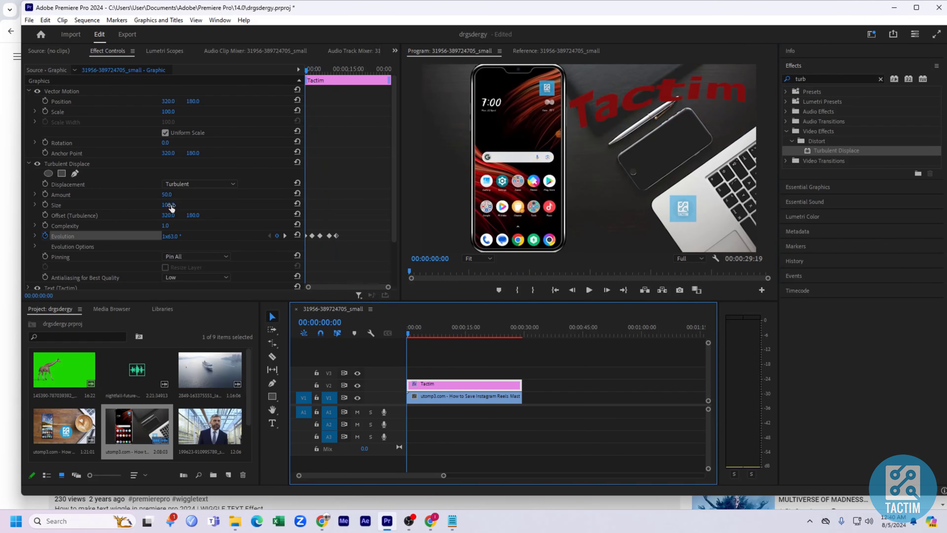
Step: Try larger Turbulent Displace sizes up to 1000 and set the Size to 9.0
{"action": "left_click_drag", "start_coordinate": [168, 205], "coordinate": [183, 205]}
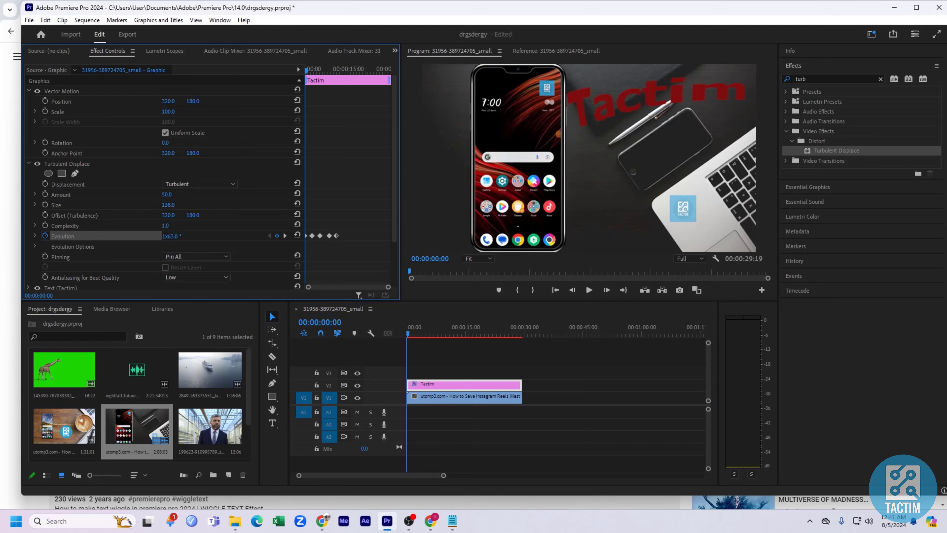
{"action": "left_click_drag", "start_coordinate": [328, 205], "coordinate": [503, 205]}
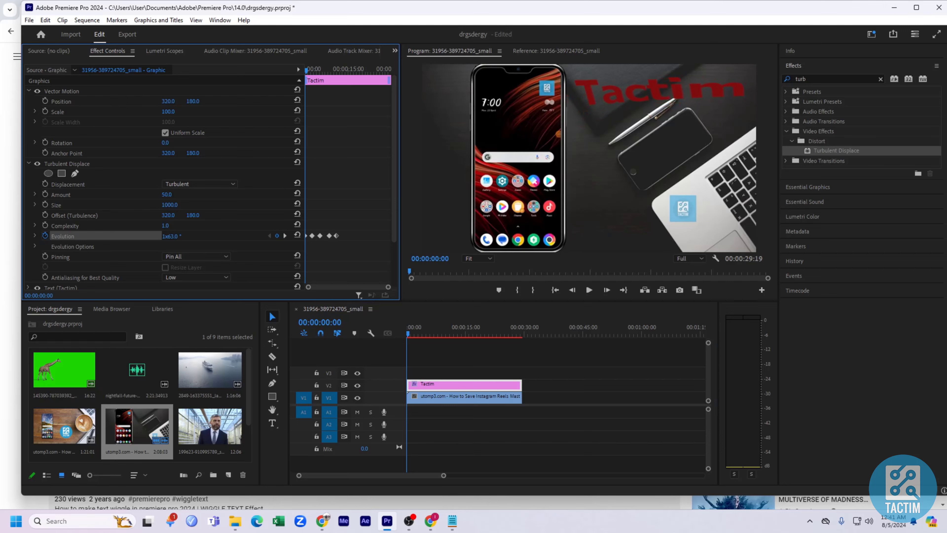
{"action": "left_click_drag", "start_coordinate": [436, 205], "coordinate": [134, 205]}
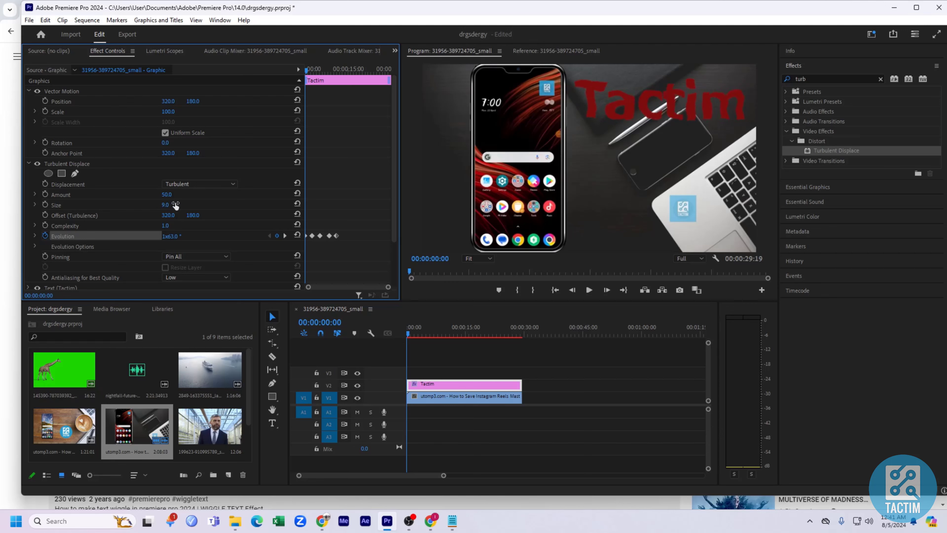
Step: Start keyframing Turbulent Displace with Amount 50.0 at 00:00:00:00 and Size 134.0 at 00:00:02:07
{"action": "left_click", "coordinate": [44, 195]}
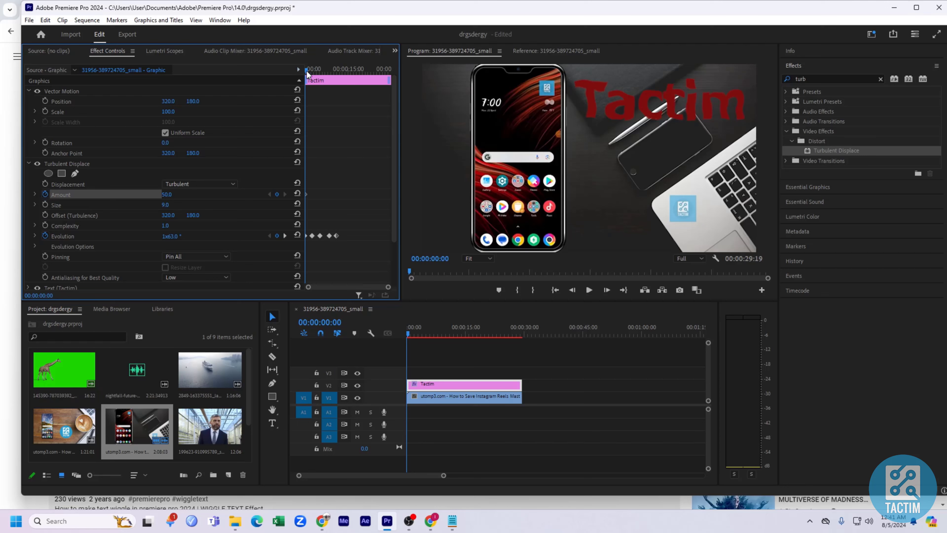
{"action": "left_click_drag", "start_coordinate": [307, 76], "coordinate": [310, 77]}
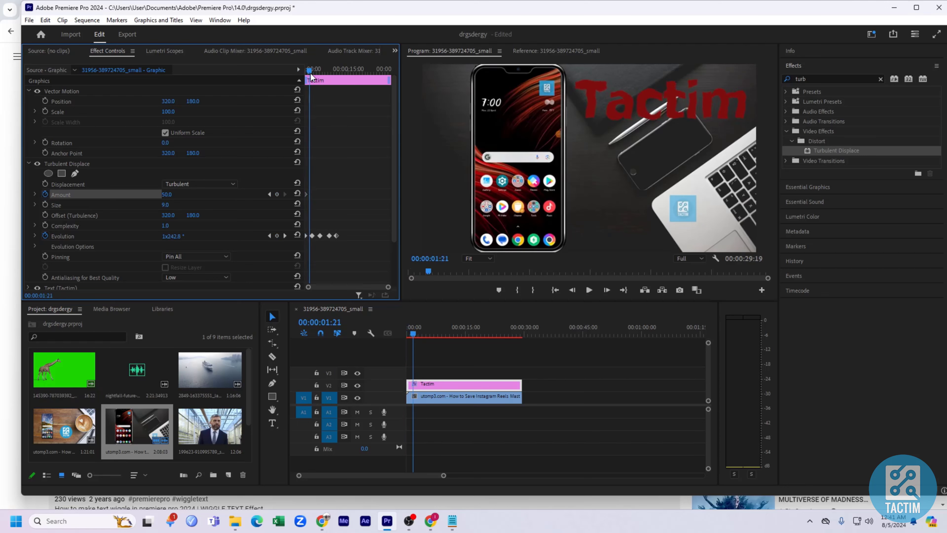
{"action": "left_click", "coordinate": [444, 477]}
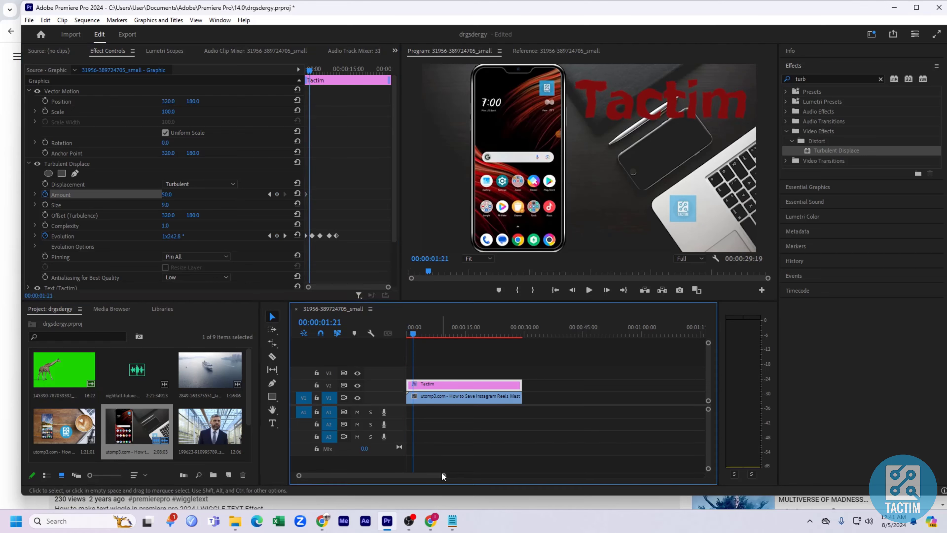
{"action": "left_click_drag", "start_coordinate": [443, 476], "coordinate": [375, 467]}
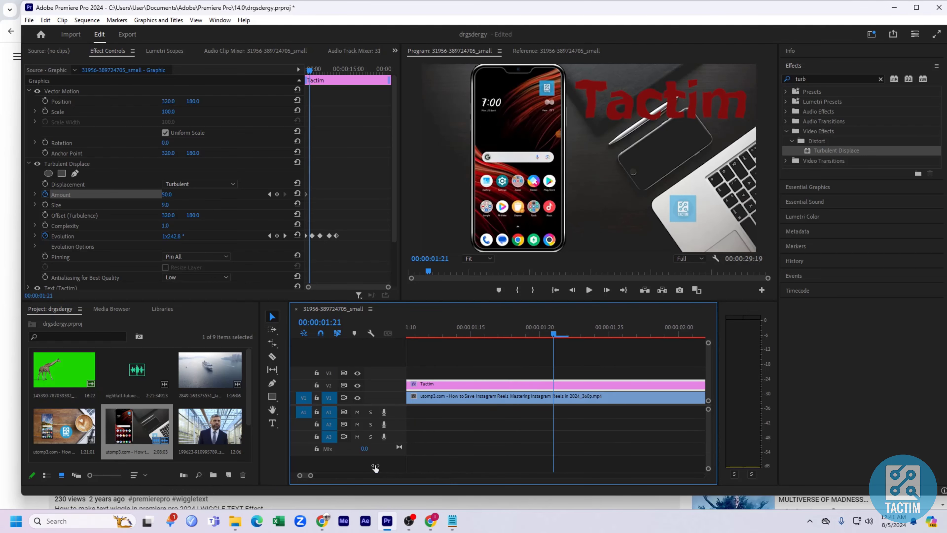
{"action": "left_click_drag", "start_coordinate": [310, 71], "coordinate": [314, 72]}
{"action": "left_click", "coordinate": [696, 335]}
{"action": "left_click_drag", "start_coordinate": [697, 336], "coordinate": [656, 335]}
{"action": "mouse_move", "coordinate": [312, 79]}
{"action": "left_mouse_down"}
{"action": "mouse_move", "coordinate": [324, 79]}
{"action": "mouse_move", "coordinate": [312, 79]}
{"action": "left_mouse_up"}
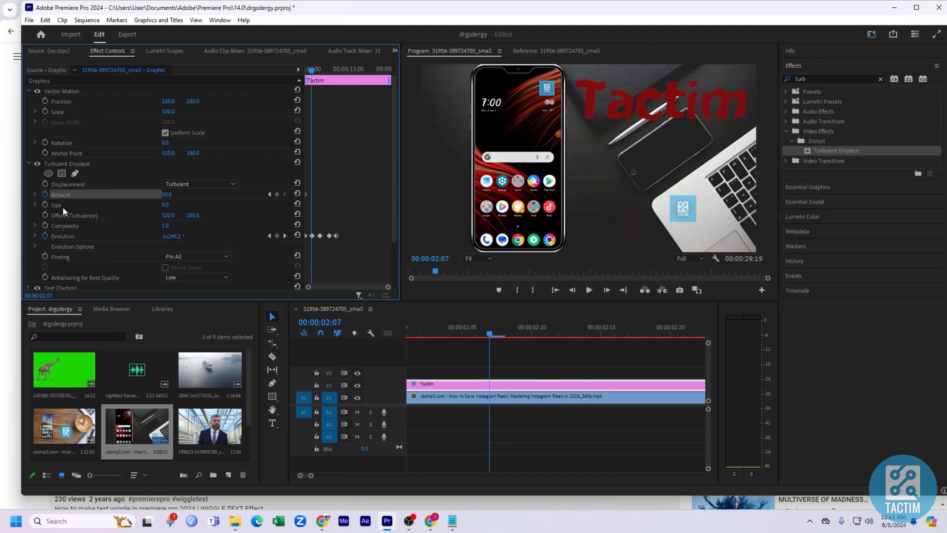
{"action": "left_click", "coordinate": [45, 206]}
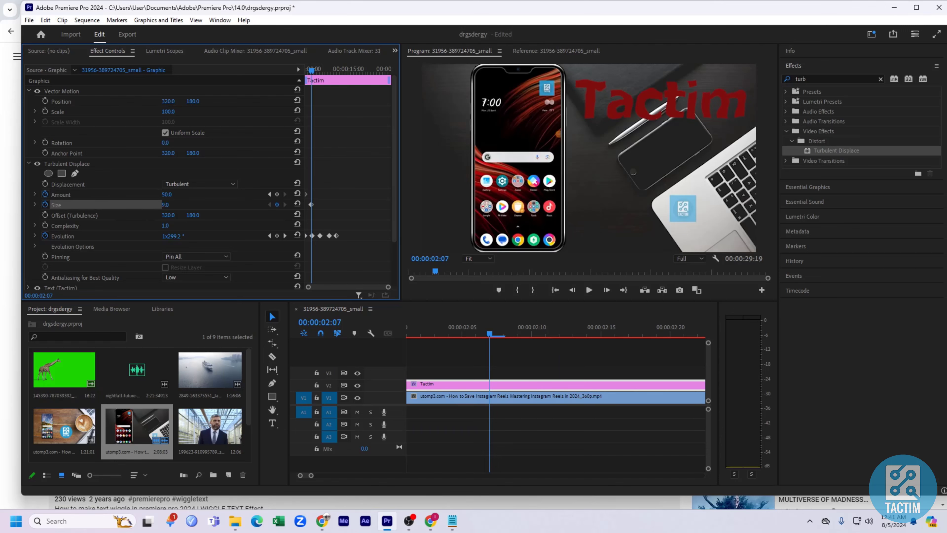
{"action": "left_click_drag", "start_coordinate": [165, 205], "coordinate": [138, 202]}
Step: Add Amount keyframes of 149.0 at 00:00:08:02 and 153.2 at 00:00:03:18, plus a Size keyframe of 228.0 at 00:00:05:20
{"action": "left_click_drag", "start_coordinate": [313, 72], "coordinate": [328, 70]}
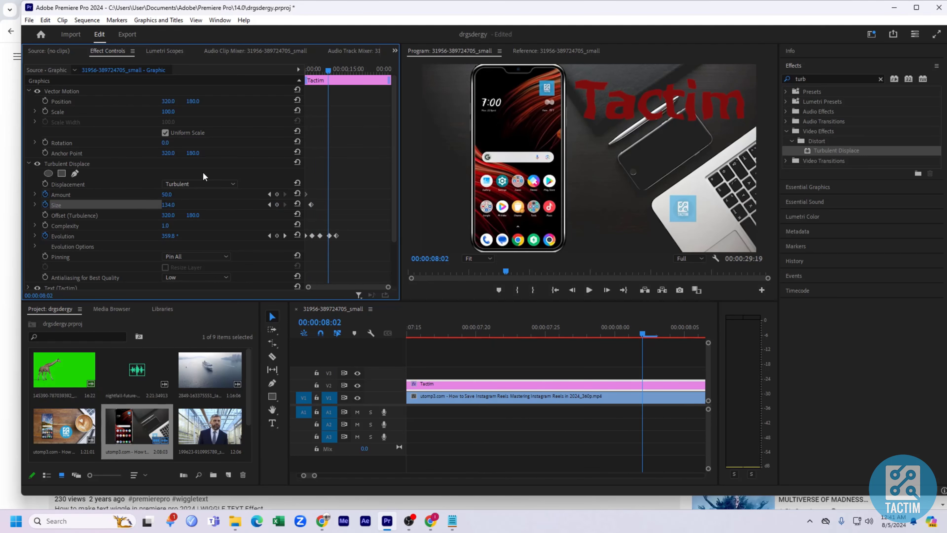
{"action": "left_click_drag", "start_coordinate": [169, 194], "coordinate": [216, 195]}
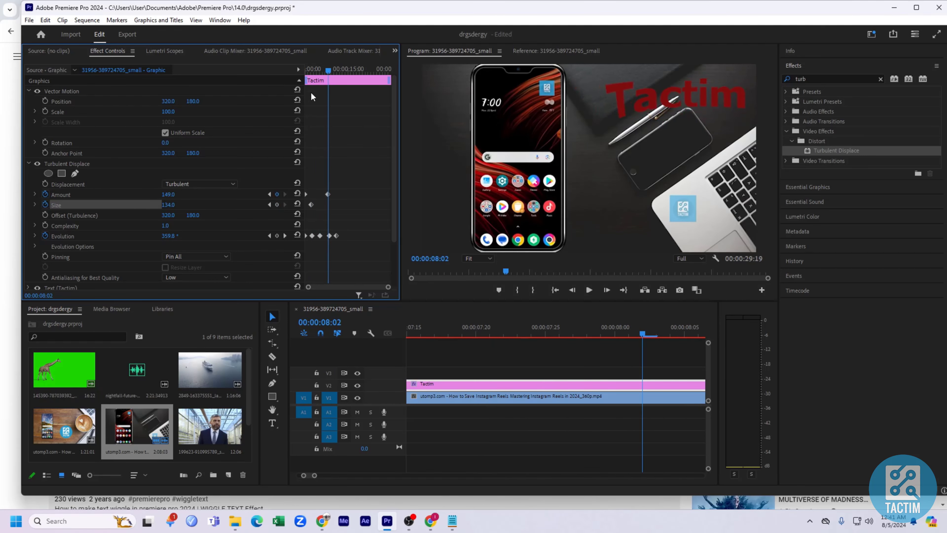
{"action": "mouse_move", "coordinate": [329, 71]}
{"action": "left_mouse_down"}
{"action": "mouse_move", "coordinate": [362, 70]}
{"action": "mouse_move", "coordinate": [328, 71]}
{"action": "mouse_move", "coordinate": [323, 85]}
{"action": "left_mouse_up"}
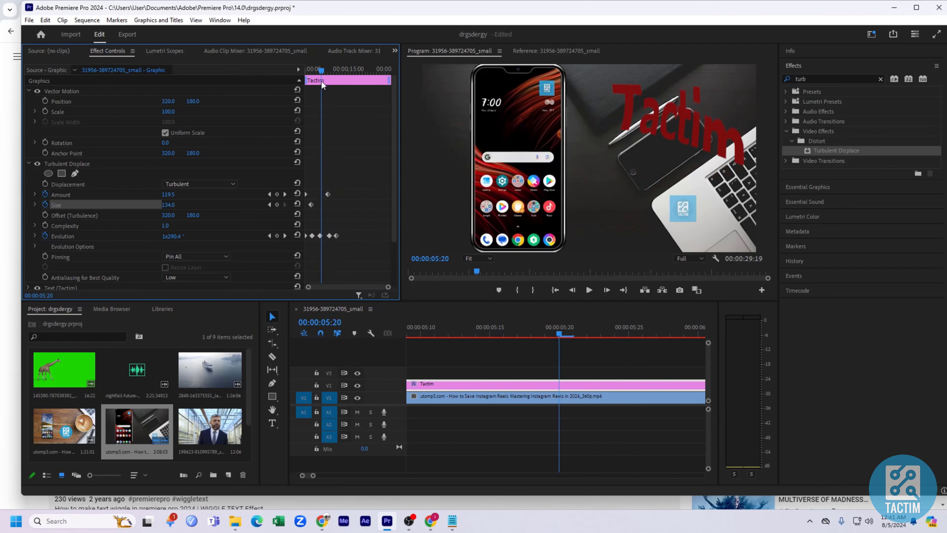
{"action": "left_click_drag", "start_coordinate": [170, 204], "coordinate": [198, 205]}
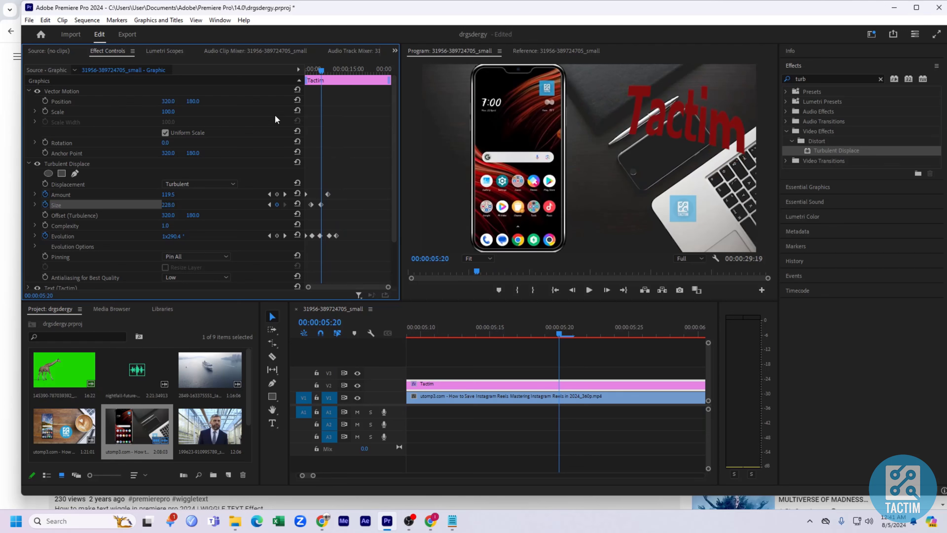
{"action": "left_click_drag", "start_coordinate": [325, 76], "coordinate": [316, 77]}
{"action": "left_click_drag", "start_coordinate": [163, 198], "coordinate": [239, 125]}
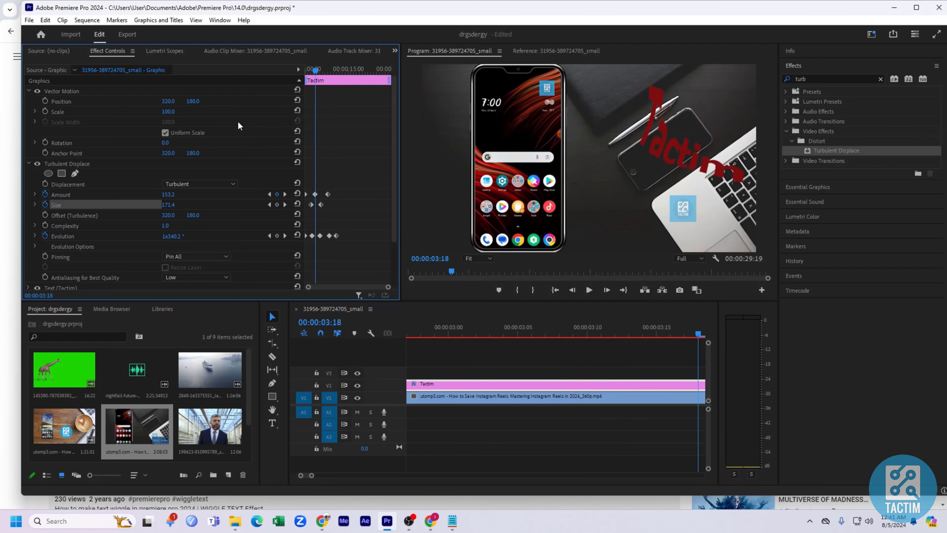
Step: Play the sequence from 00:00:00:00 to preview the title with the added Amount and Size keyframes
{"action": "left_click", "coordinate": [308, 71]}
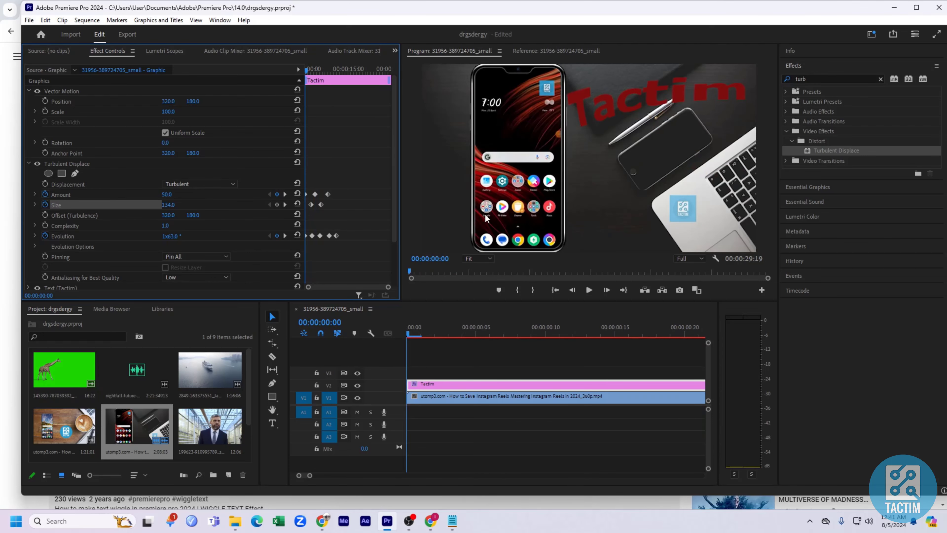
{"action": "left_click", "coordinate": [590, 290]}
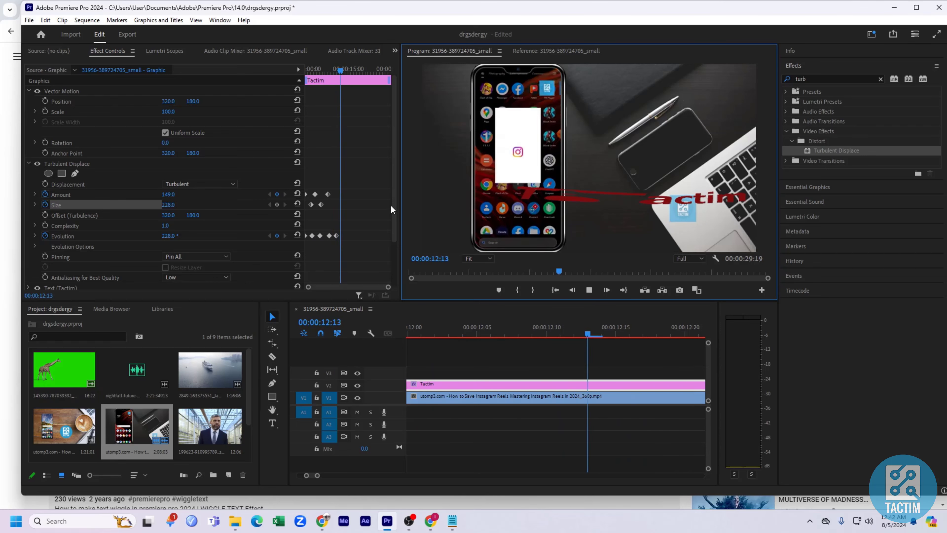
Step: Try the Bulge displacement type for Turbulent Displace and preview the title from the start
{"action": "left_click", "coordinate": [198, 184]}
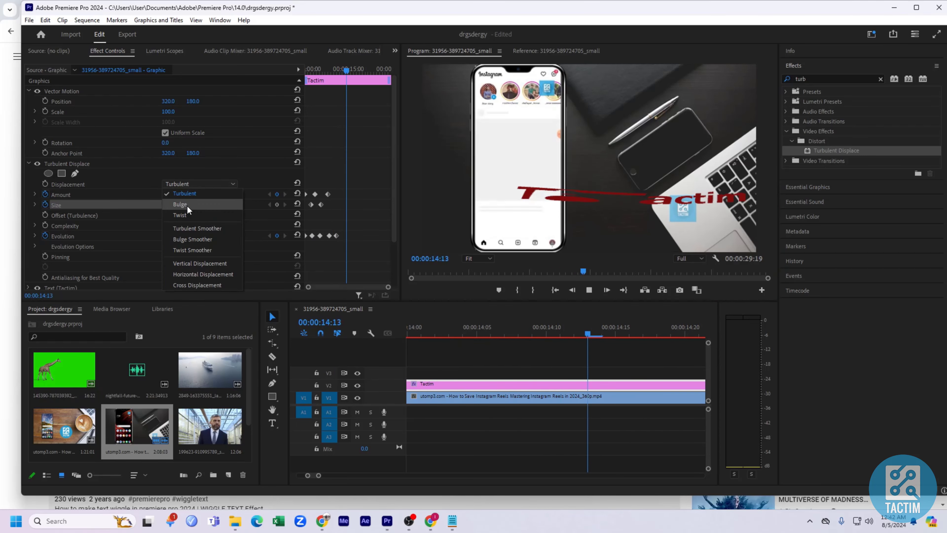
{"action": "left_click", "coordinate": [201, 203]}
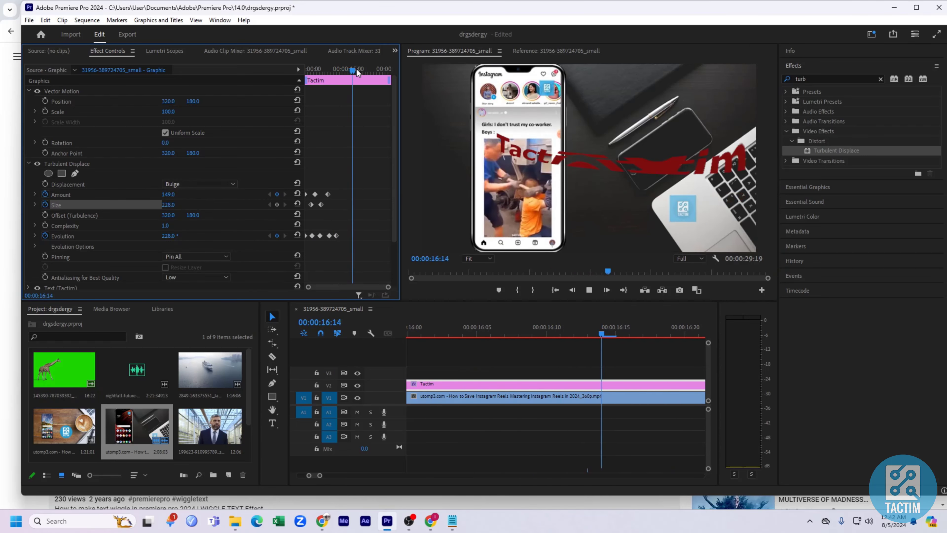
{"action": "left_click_drag", "start_coordinate": [353, 71], "coordinate": [283, 87]}
{"action": "key", "text": "space"}
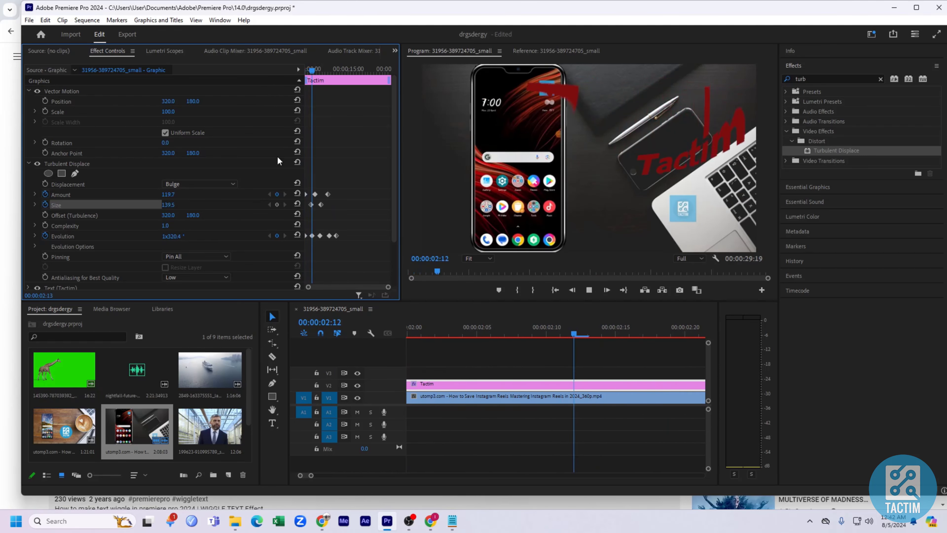
Step: Set the Turbulent Displace displacement type to Twist and replay the title animation from 00:00:00:00
{"action": "left_click", "coordinate": [198, 184]}
{"action": "left_click", "coordinate": [197, 215]}
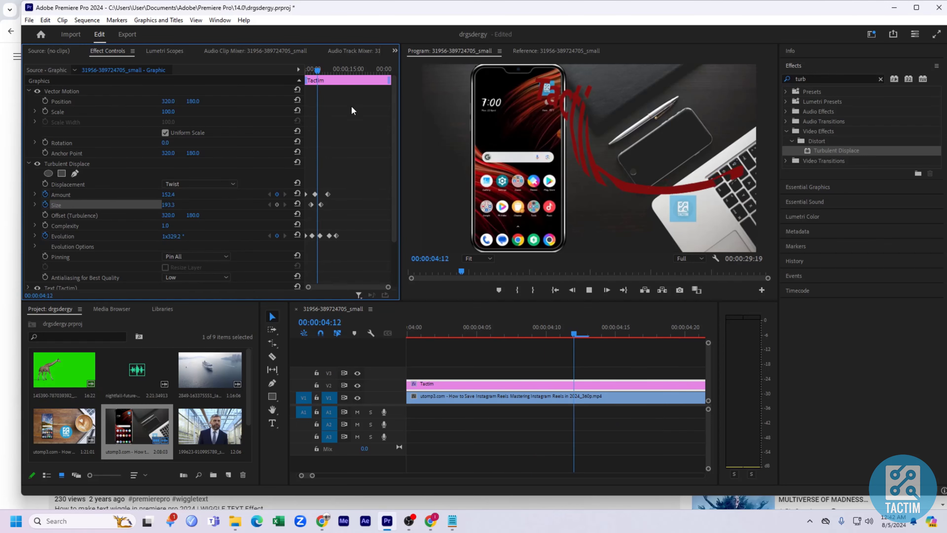
{"action": "key", "text": "space"}
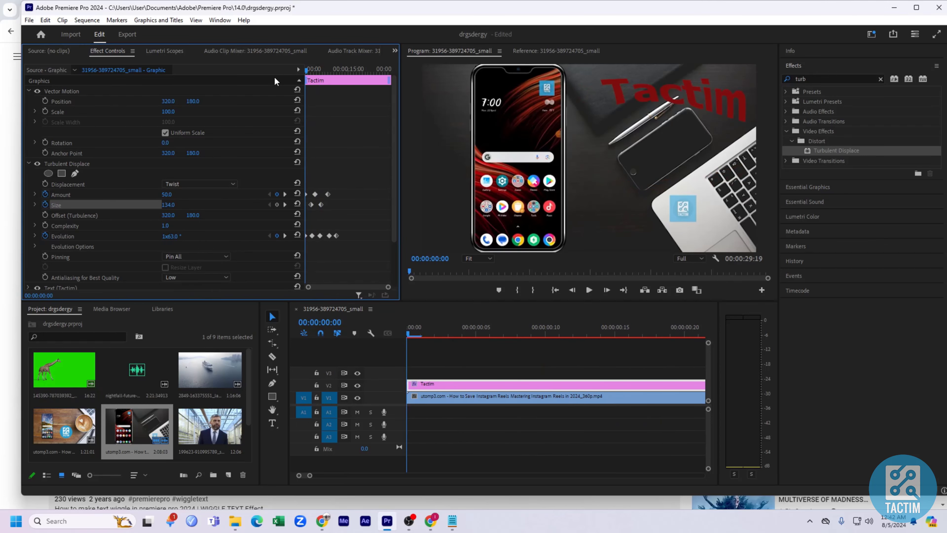
{"action": "key", "text": "space"}
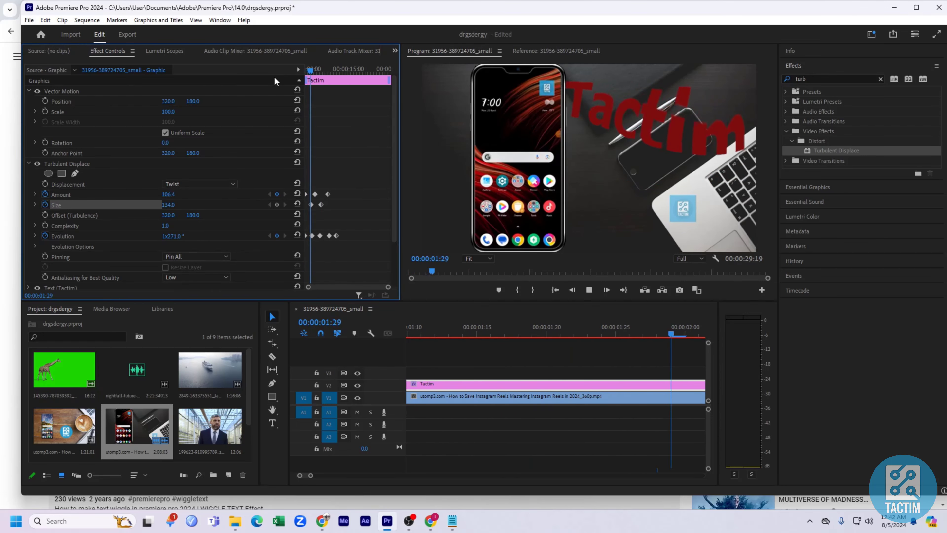